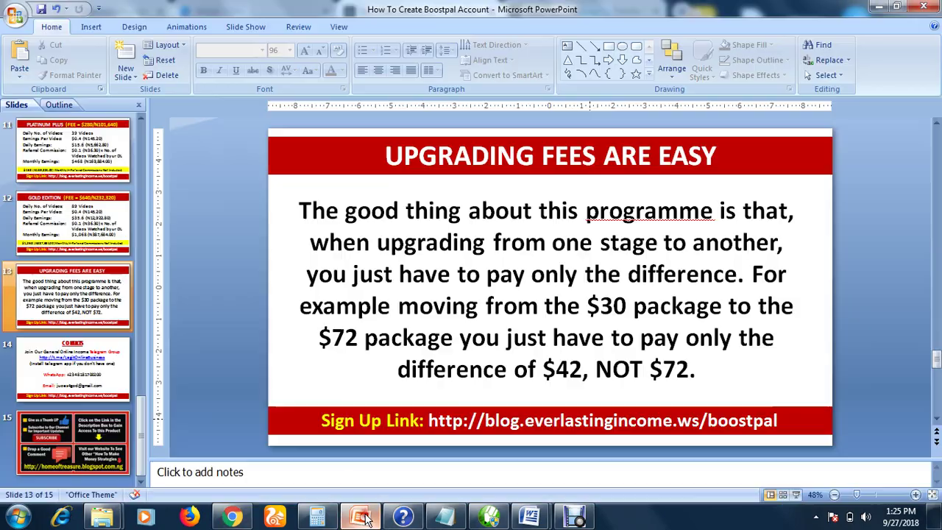
# Present the slide about upgrading fees full screen and return to the editing view.
pyautogui.click(796, 494)
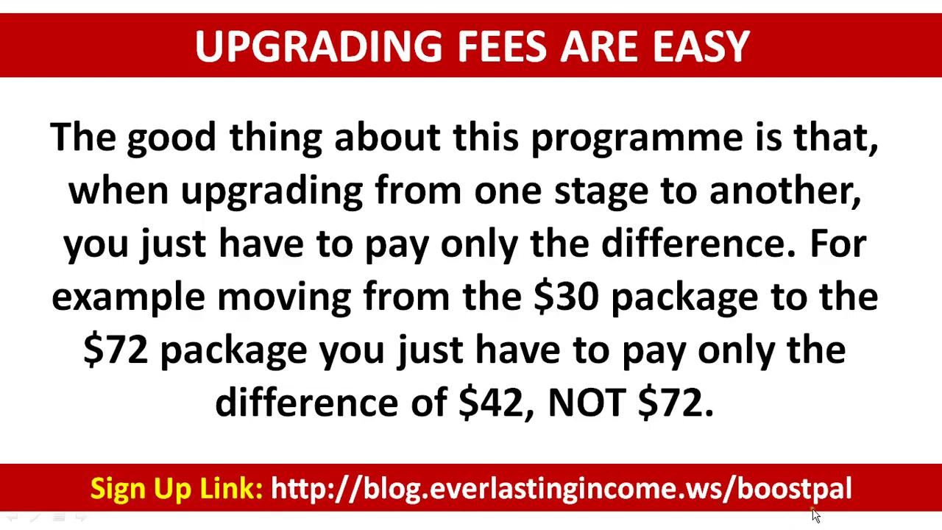
pyautogui.press('Escape')
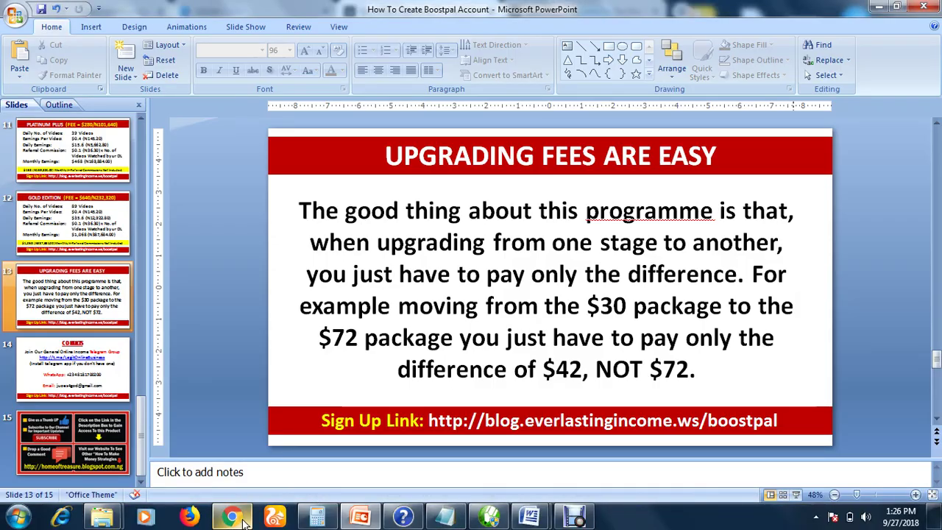
# Switch to Chrome and review the BoostPal registration form from the username field down to the referrer and agreement options.
pyautogui.click(234, 515)
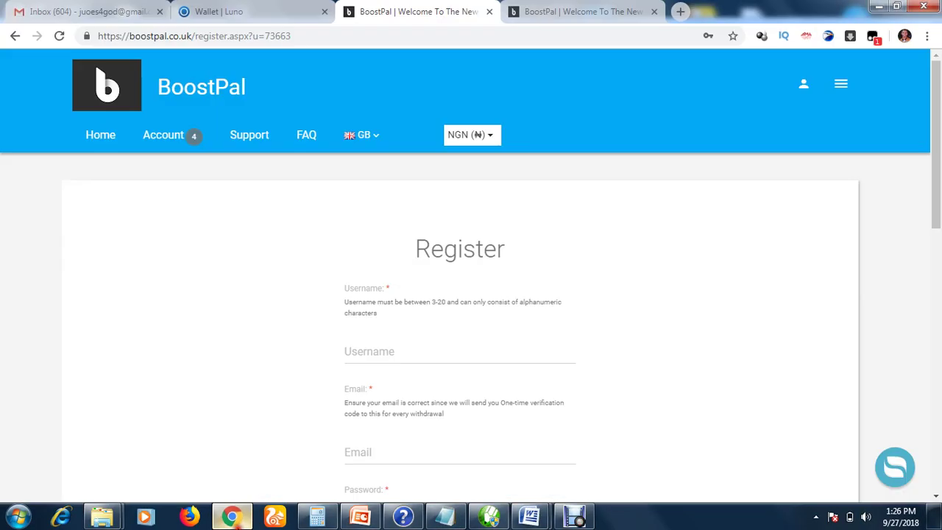
pyautogui.scroll(-2, 940, 187)
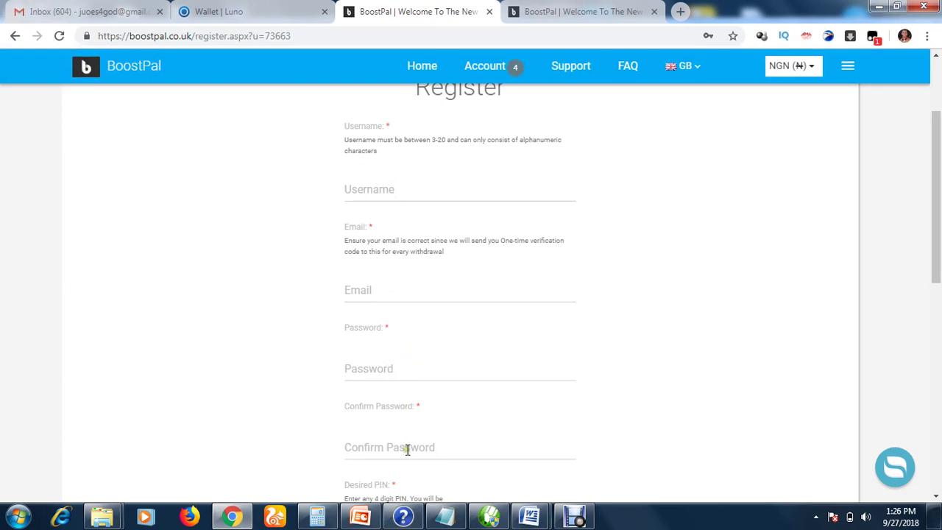
pyautogui.scroll(-3, 940, 309)
pyautogui.scroll(-1, 940, 309)
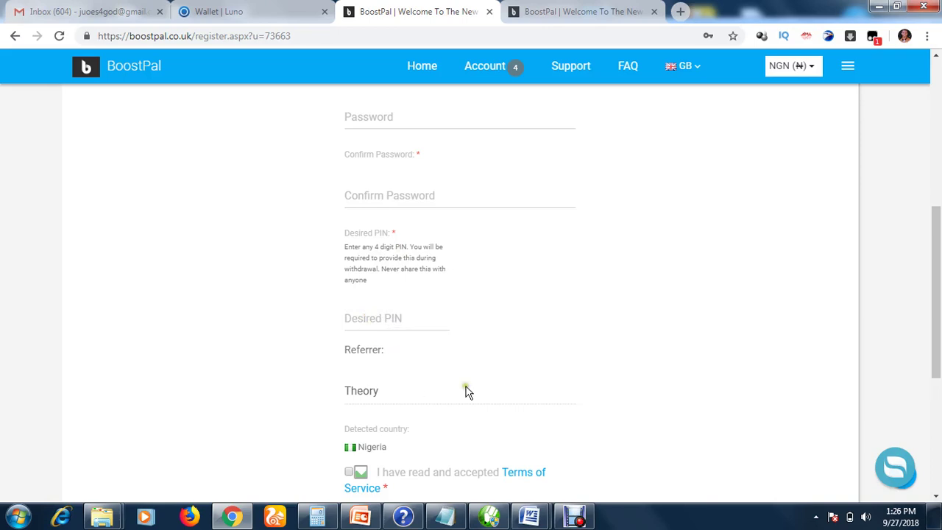
pyautogui.scroll(-2, 939, 277)
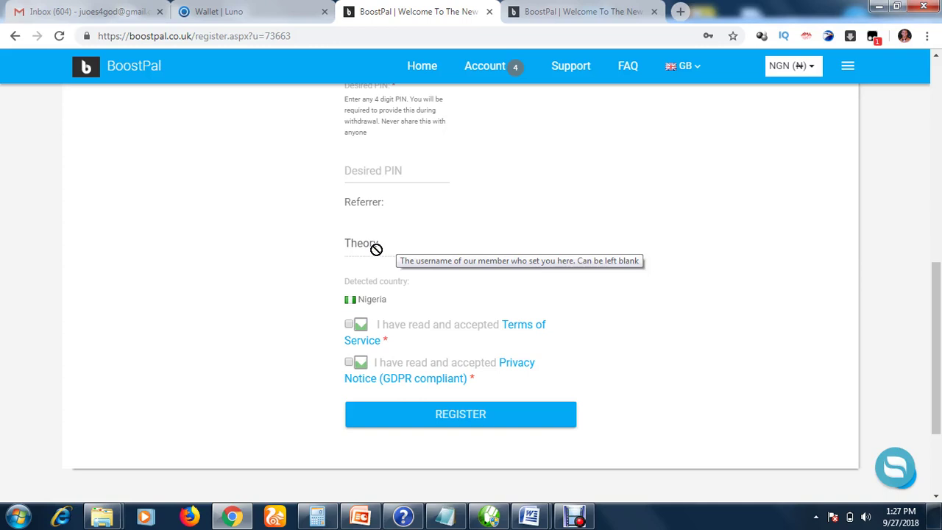
# Open a new incognito window as a way to load the sign-up link, and close it again.
pyautogui.click(926, 37)
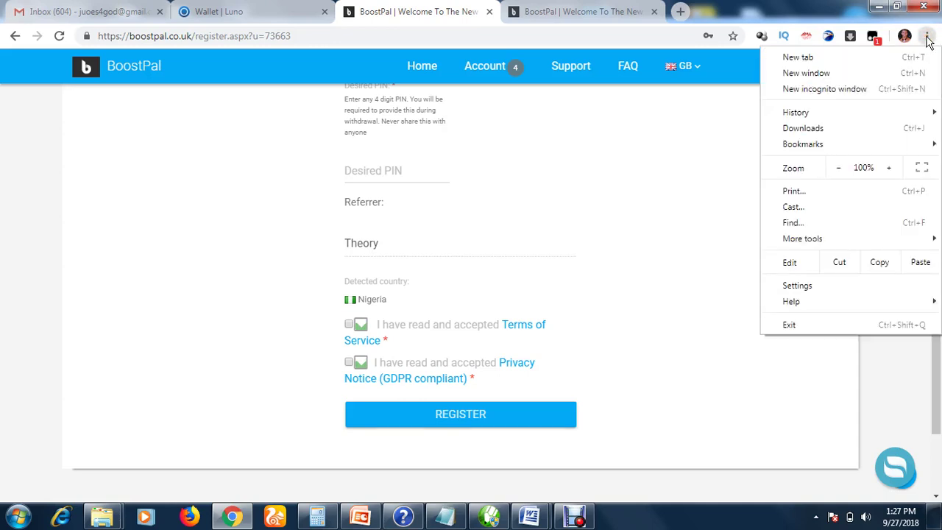
pyautogui.click(842, 92)
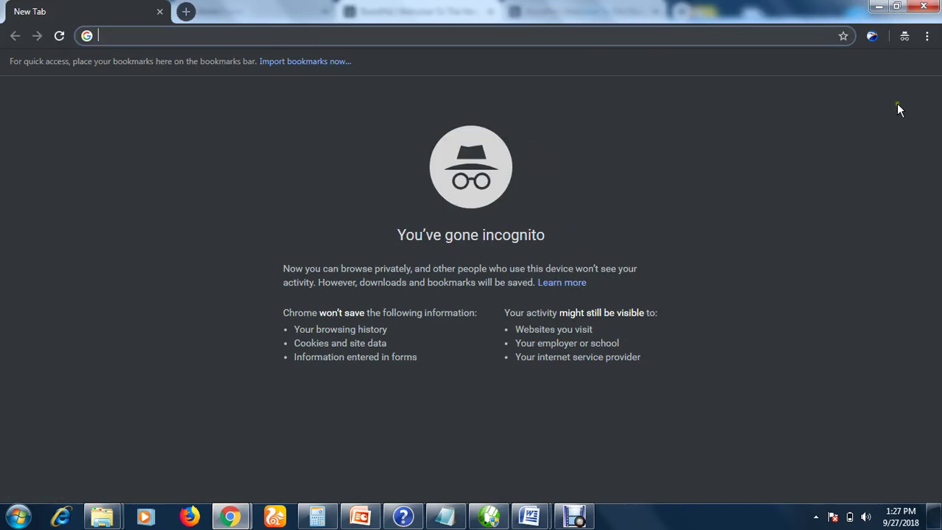
pyautogui.click(928, 10)
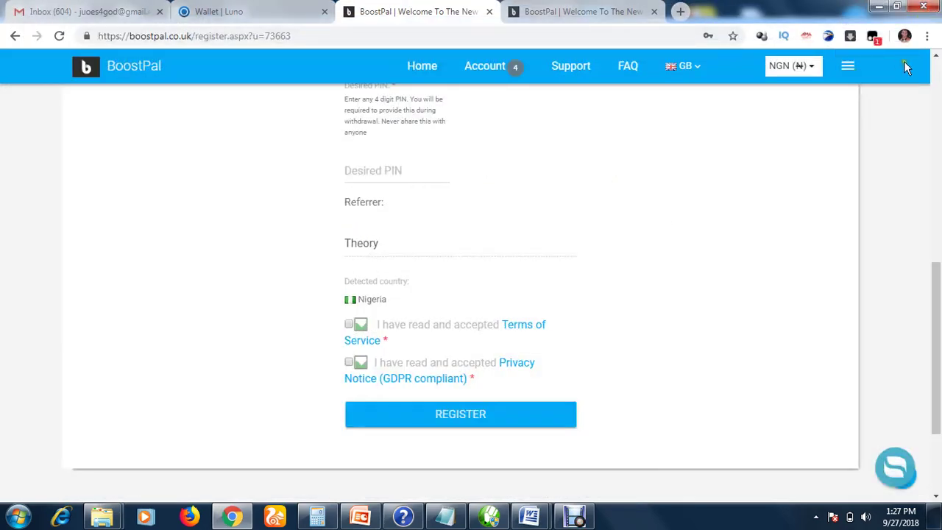
pyautogui.click(929, 36)
pyautogui.click(846, 90)
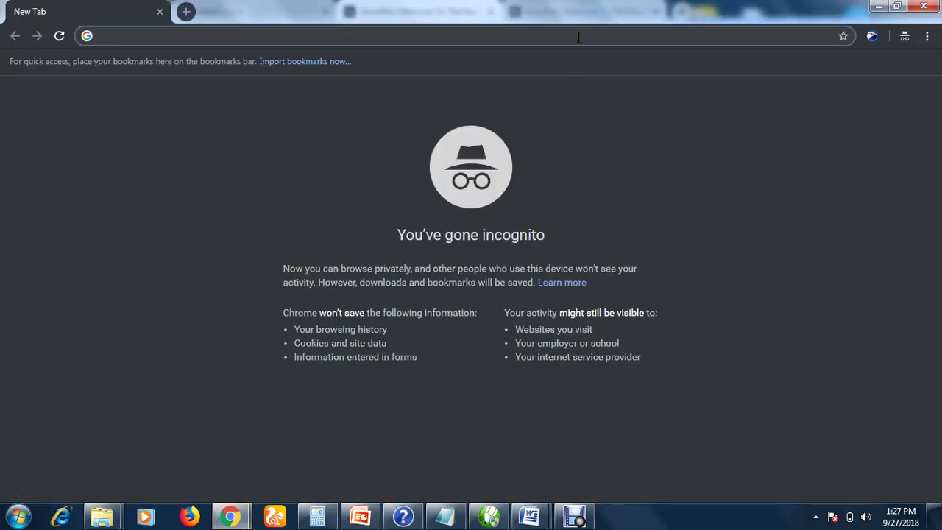
pyautogui.click(578, 36)
pyautogui.click(928, 8)
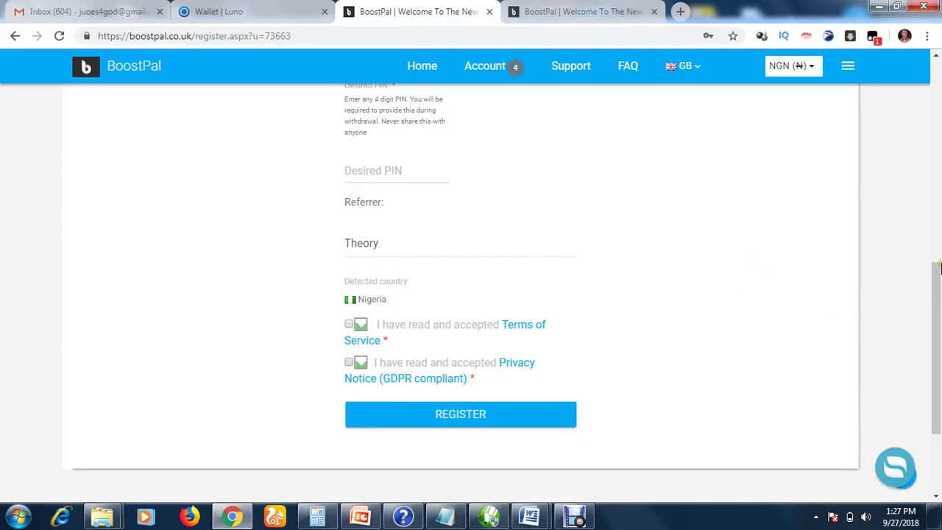
# Accept the Terms of Service and the Privacy Notice (GDPR compliant) on the registration form.
pyautogui.scroll(-2, 938, 269)
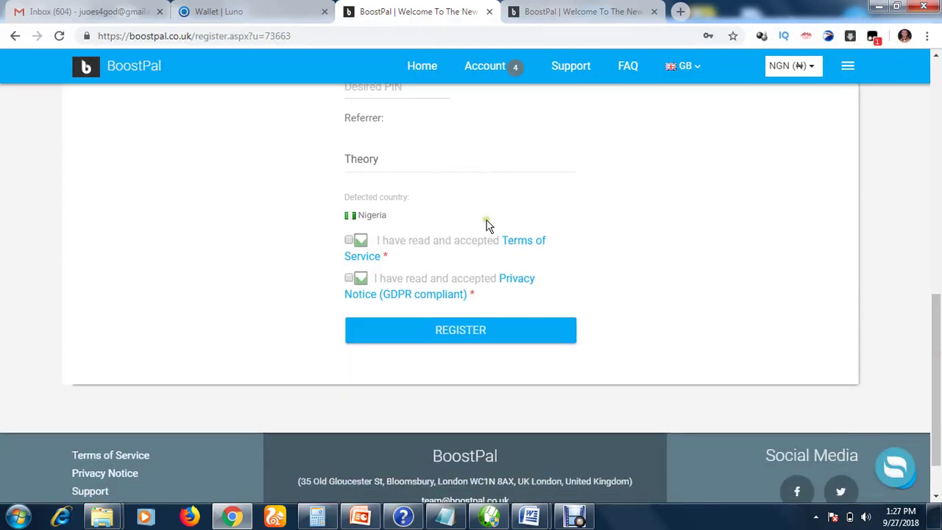
pyautogui.moveTo(360, 167)
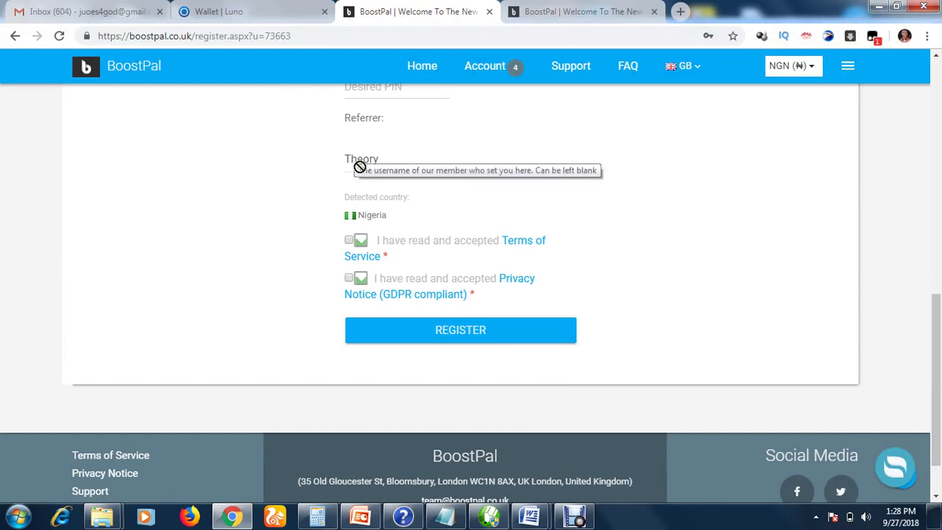
pyautogui.click(348, 240)
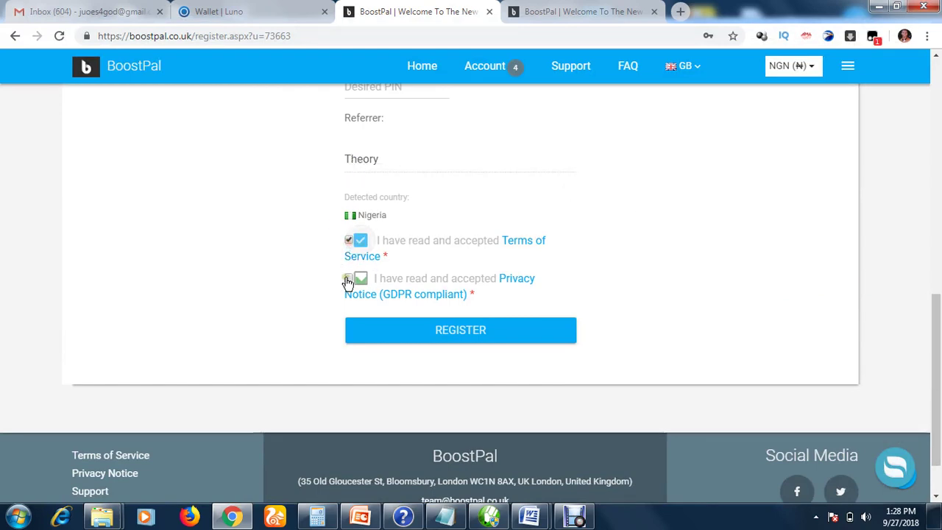
pyautogui.click(349, 280)
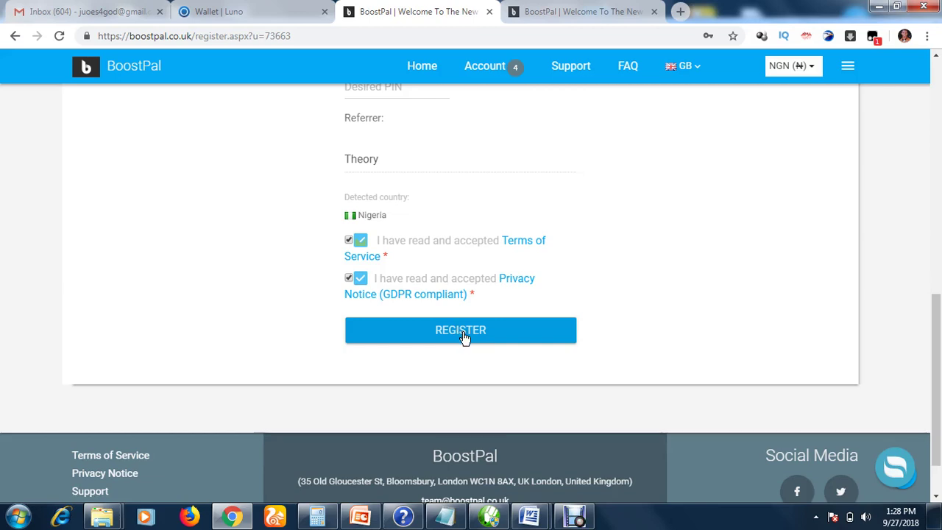
# Switch to the logged-in BoostPal page and skip the profiling survey without filling in the mobile money phone number and names.
pyautogui.click(553, 17)
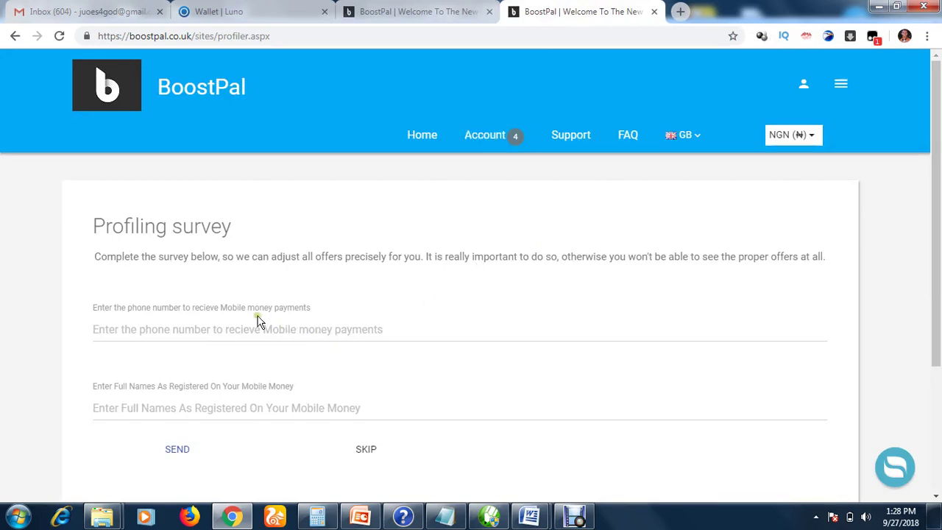
pyautogui.moveTo(222, 310); pyautogui.dragTo(322, 315)
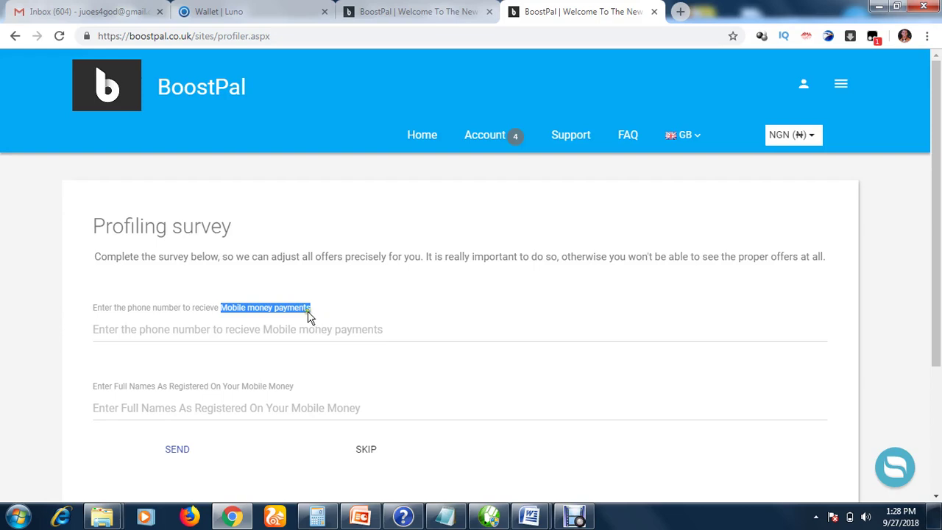
pyautogui.click(307, 314)
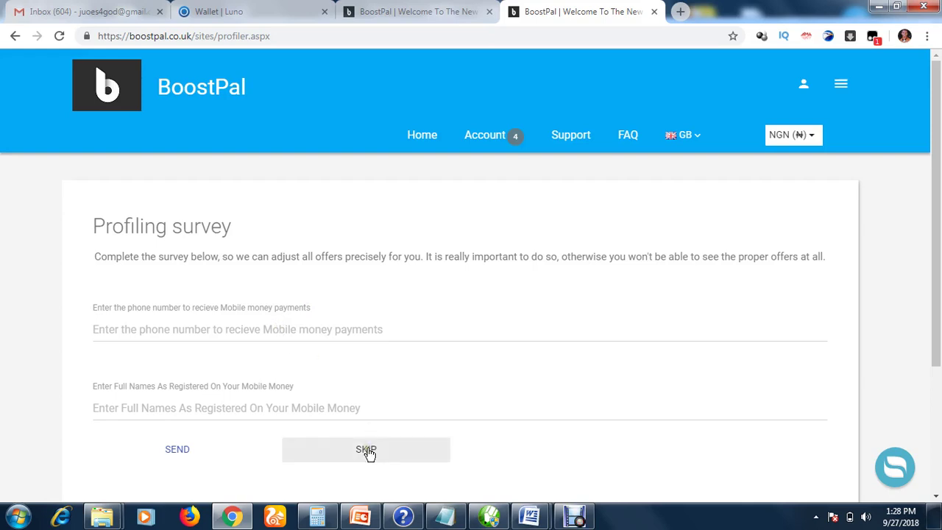
pyautogui.click(318, 330)
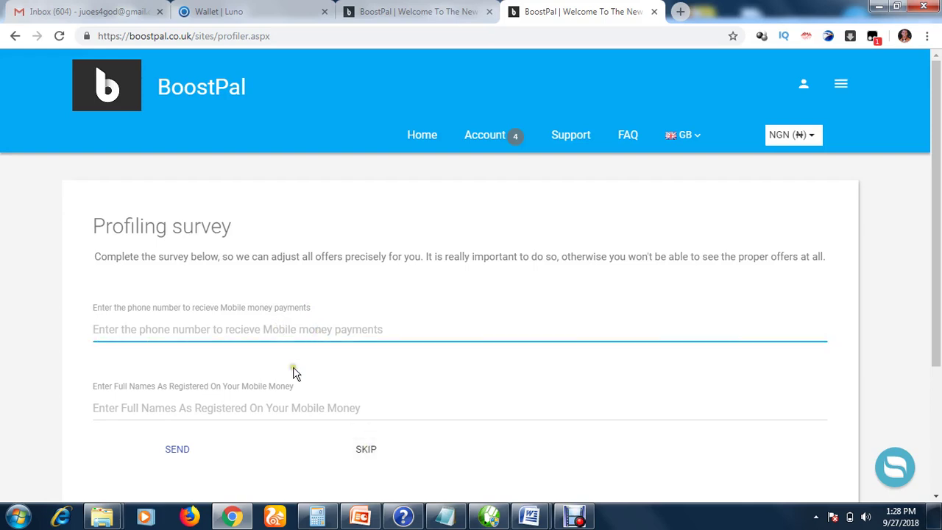
pyautogui.click(277, 411)
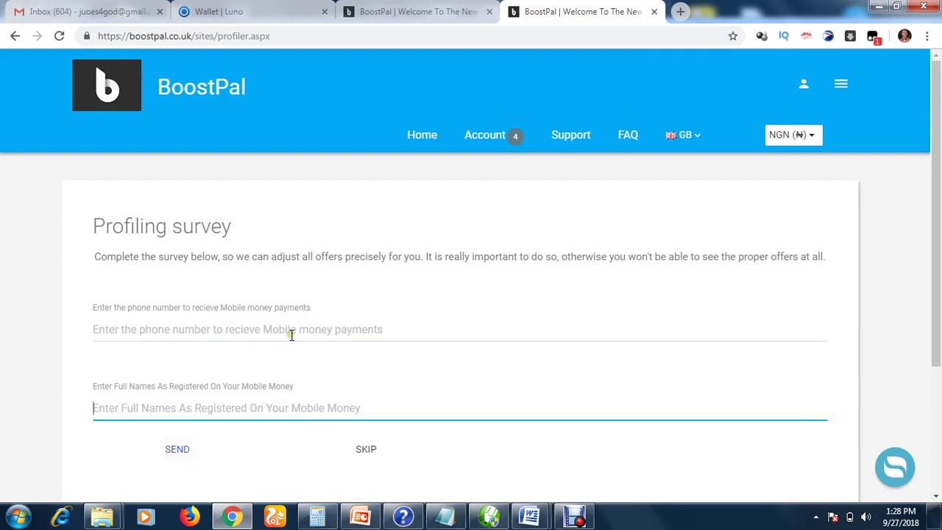
pyautogui.click(366, 454)
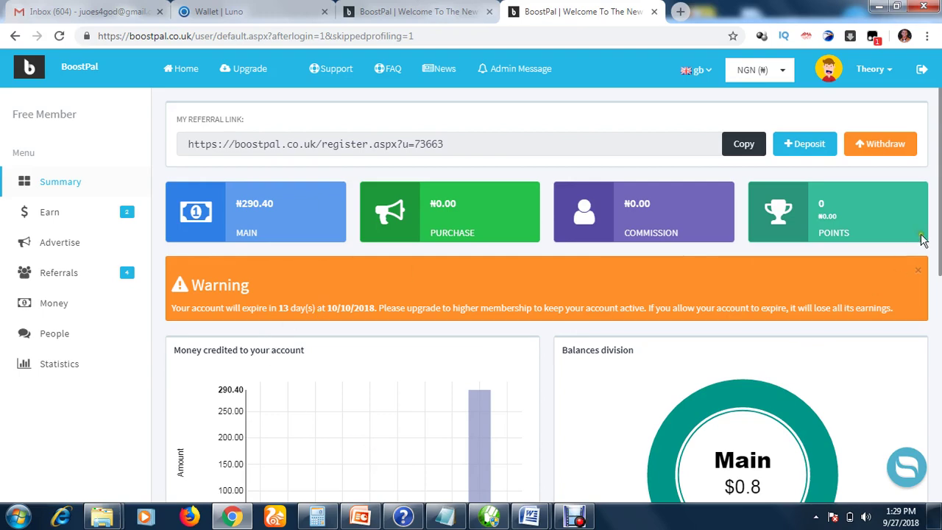
# Examine the account summary's balances, charts and latest logs, and the options for earning.
pyautogui.scroll(-1, 939, 246)
pyautogui.scroll(1, 939, 233)
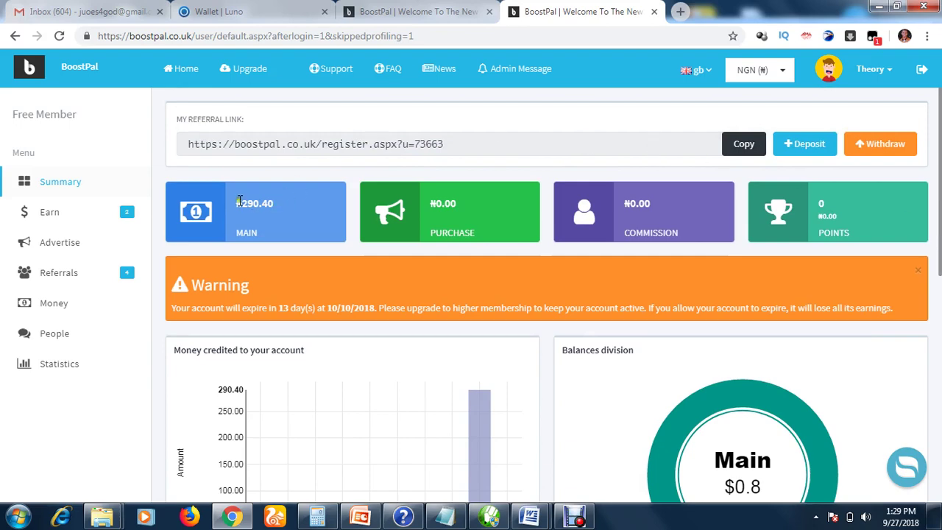
pyautogui.scroll(-5, 939, 193)
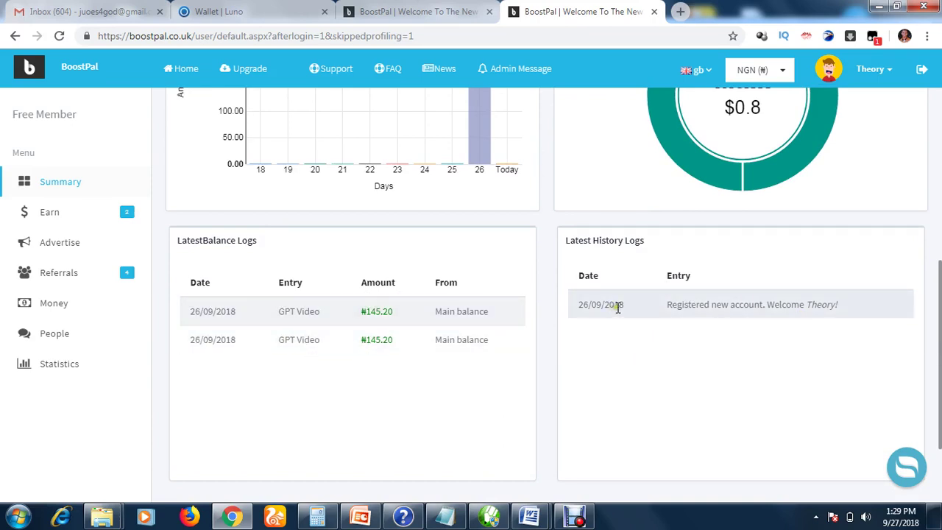
pyautogui.moveTo(940, 379); pyautogui.dragTo(919, 195)
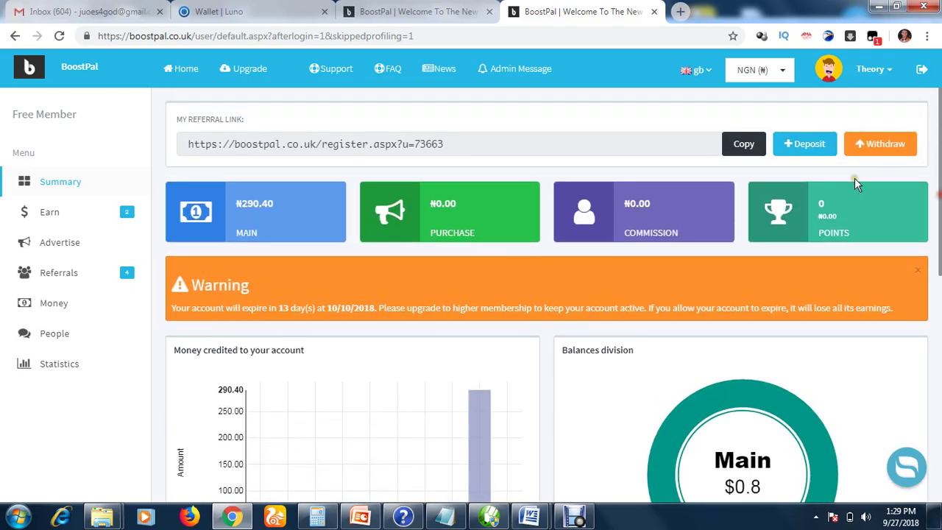
pyautogui.click(117, 221)
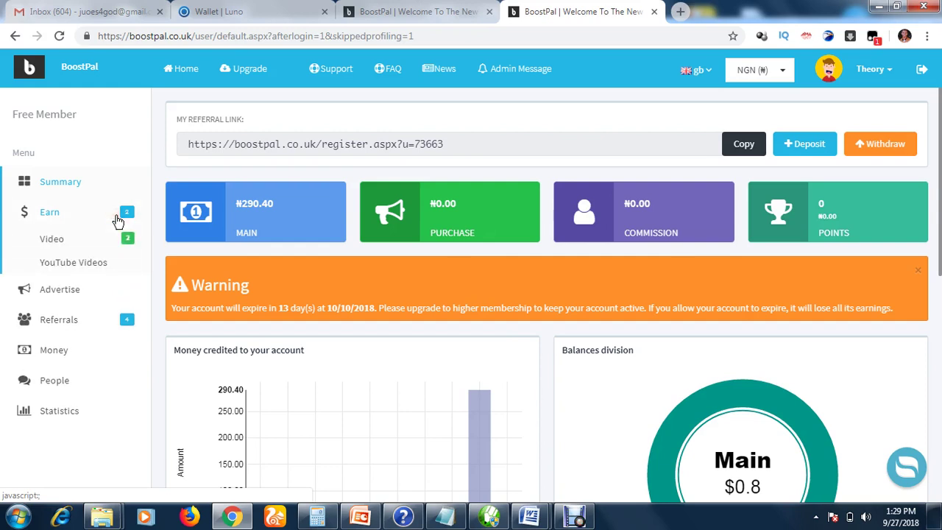
pyautogui.click(118, 220)
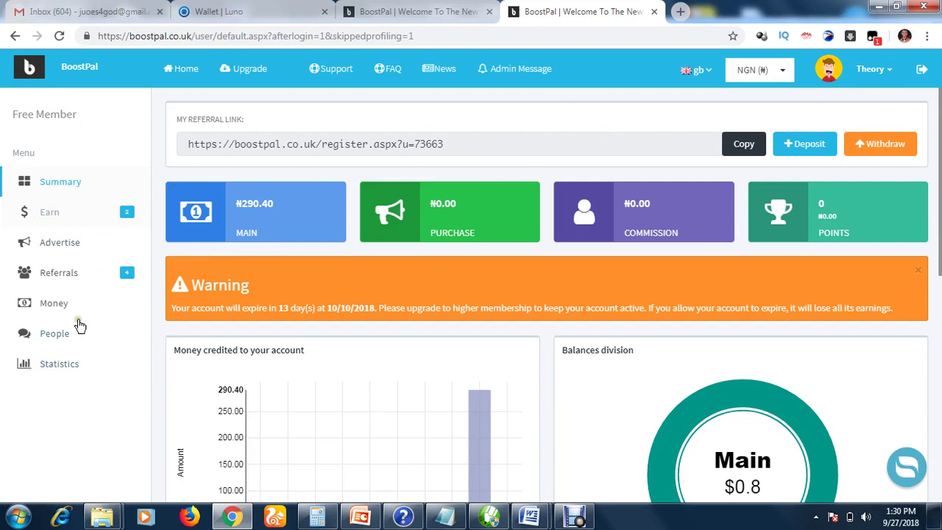
# Open the account's payment settings and review the wallet address fields and the current PIN field.
pyautogui.click(890, 74)
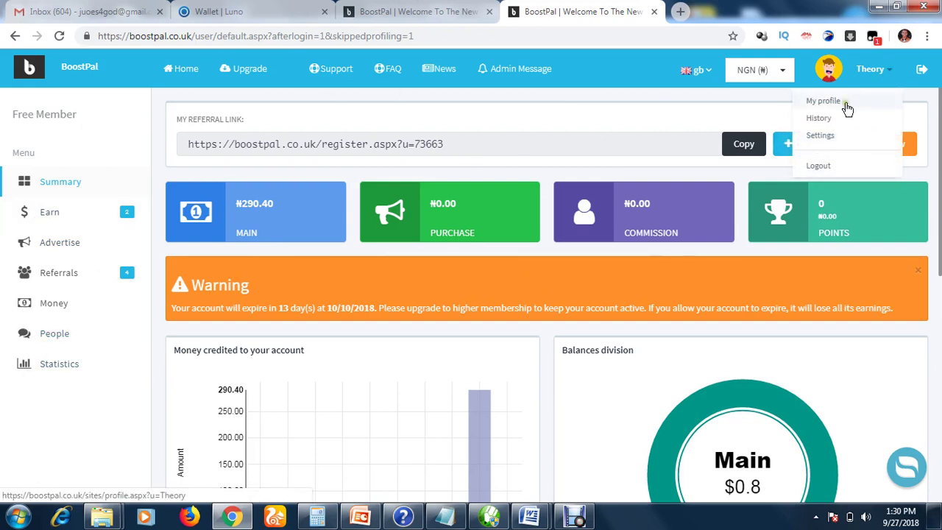
pyautogui.click(821, 137)
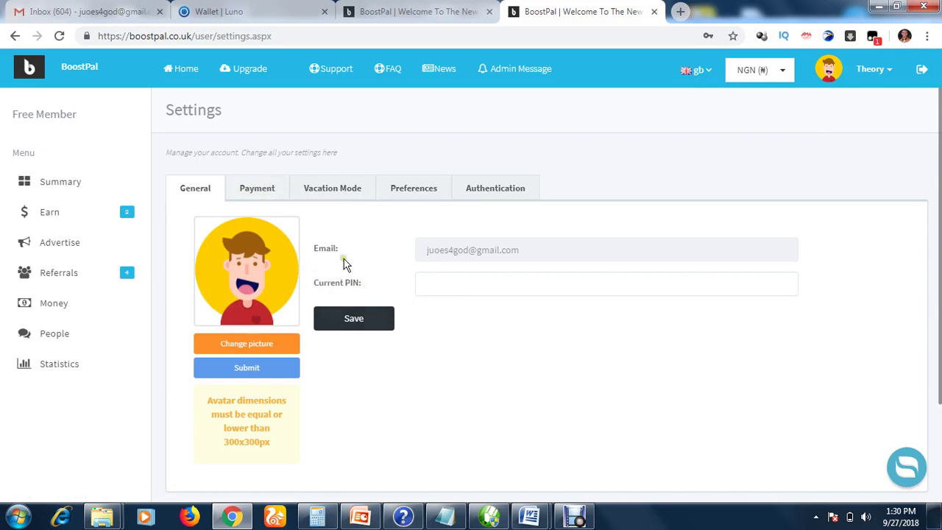
pyautogui.click(260, 188)
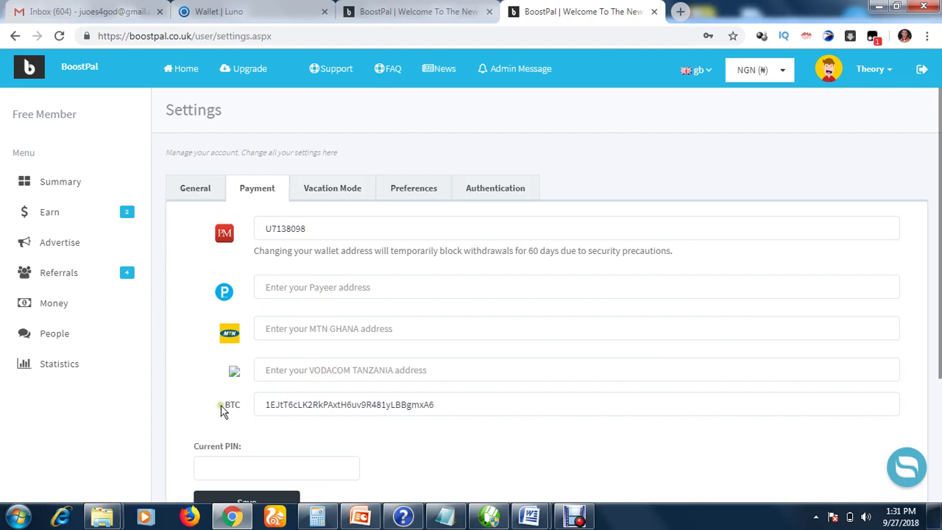
pyautogui.click(454, 404)
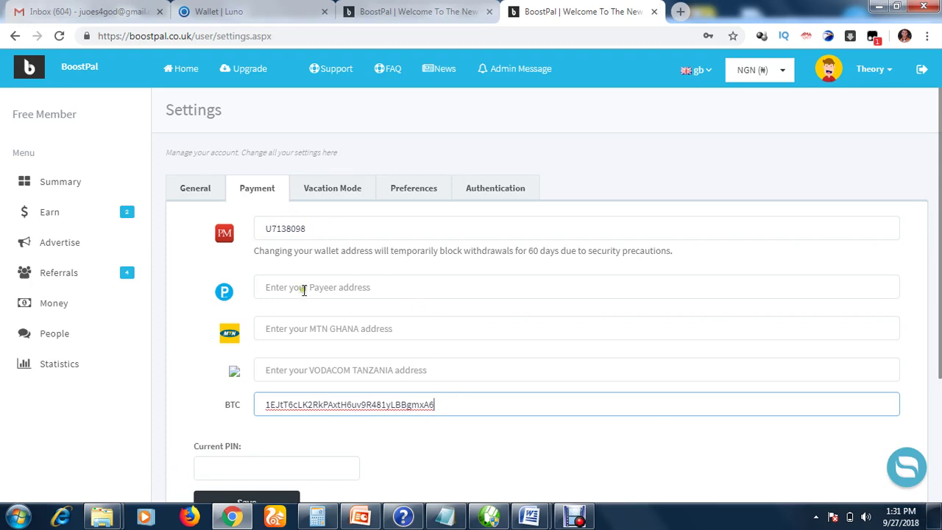
pyautogui.scroll(-1, 939, 378)
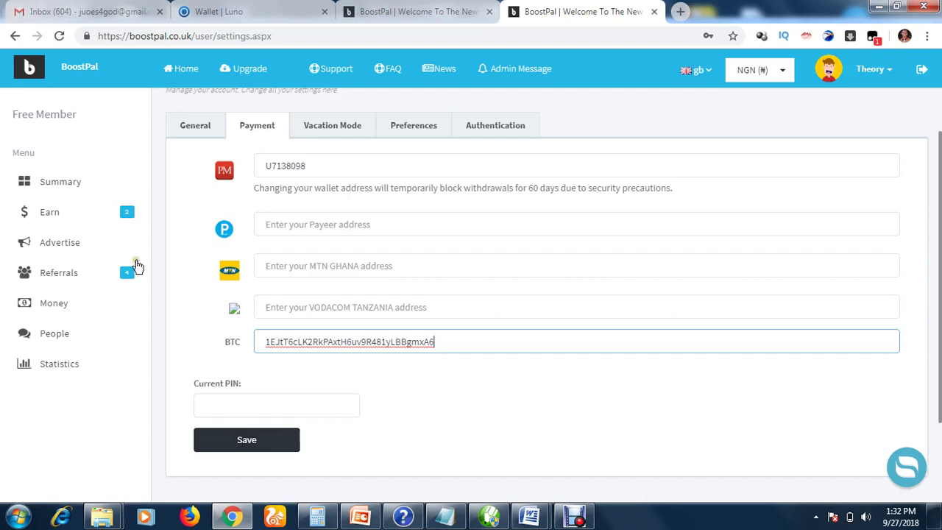
# Return to the account summary and open the paid Video page, dismissing the translation offer and the search notice.
pyautogui.click(66, 184)
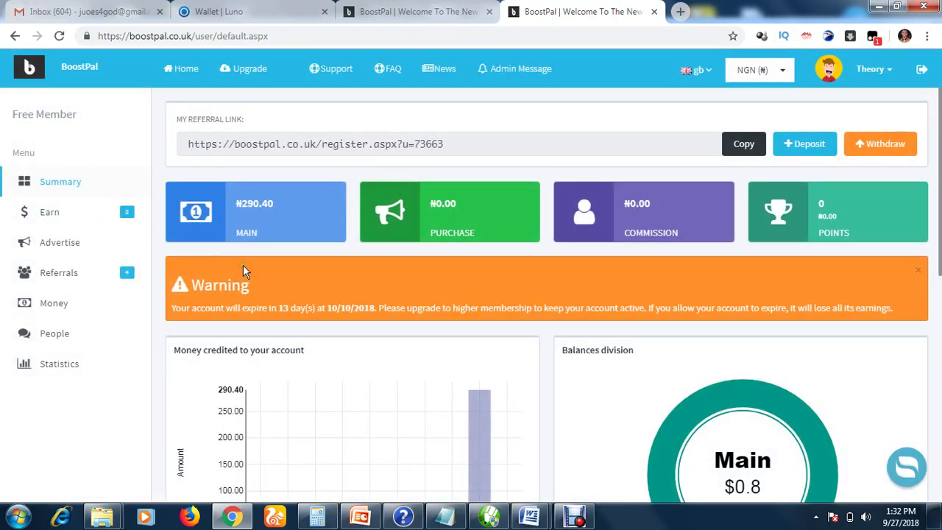
pyautogui.click(43, 213)
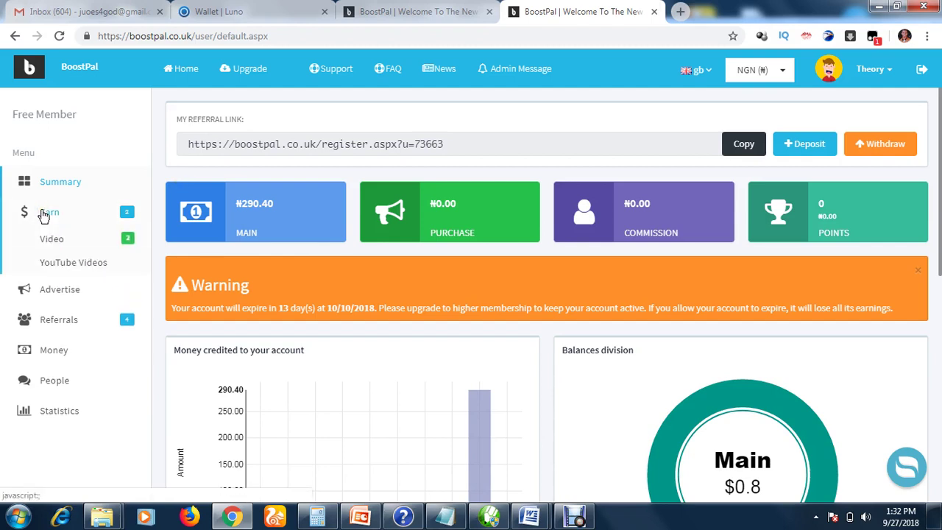
pyautogui.click(71, 245)
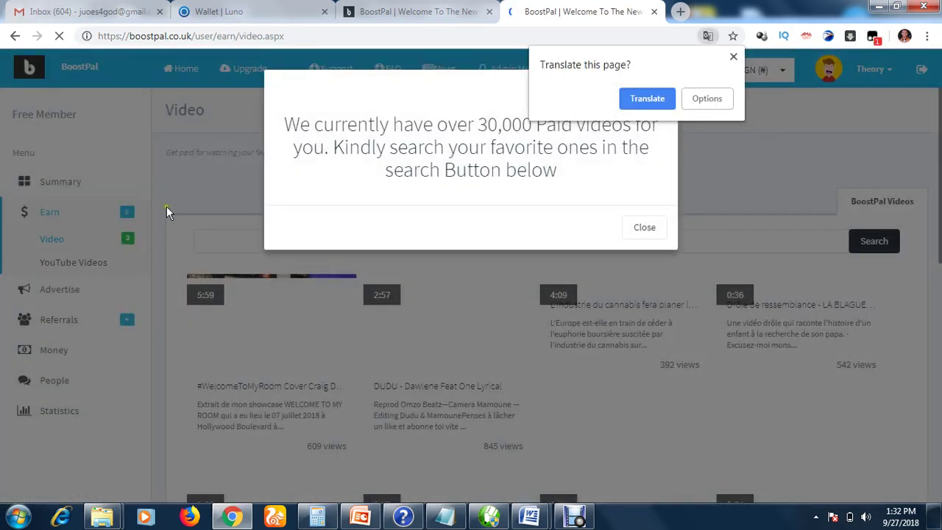
pyautogui.click(733, 57)
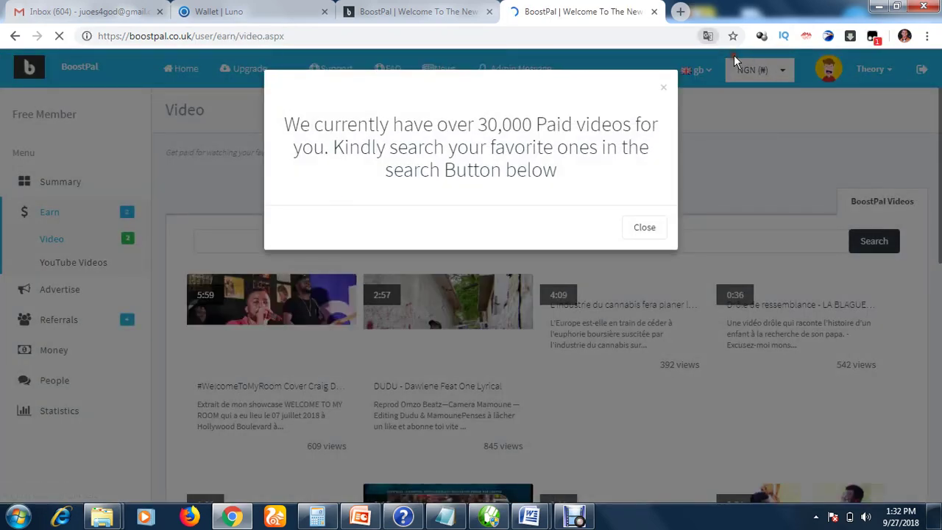
pyautogui.click(644, 229)
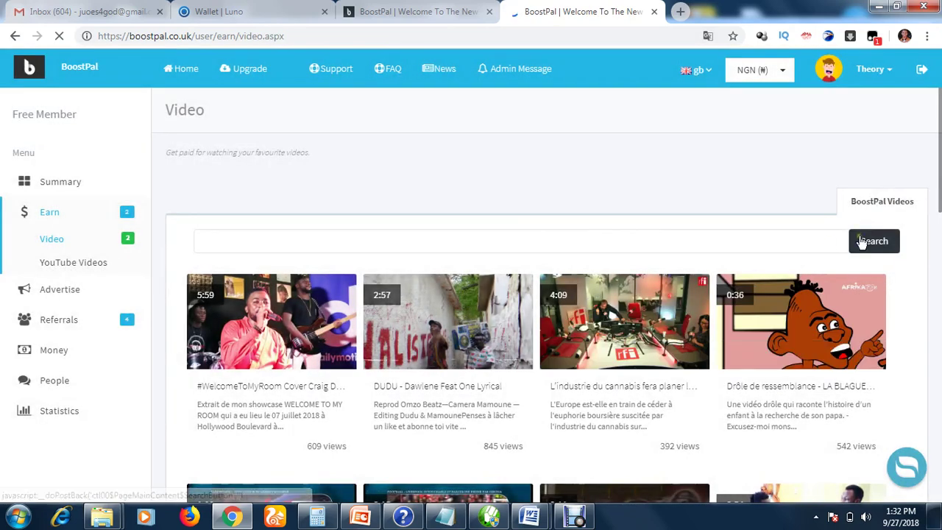
# Play the video "#WelcomeToMyRoom Cover Craig David "RDV"" and check the credit message above the player.
pyautogui.moveTo(940, 146); pyautogui.dragTo(931, 169)
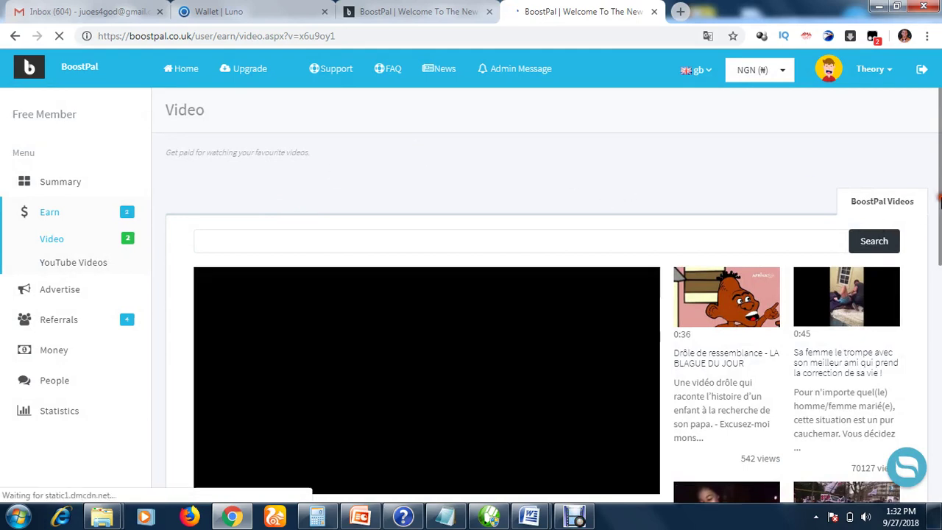
pyautogui.moveTo(940, 200); pyautogui.dragTo(939, 224)
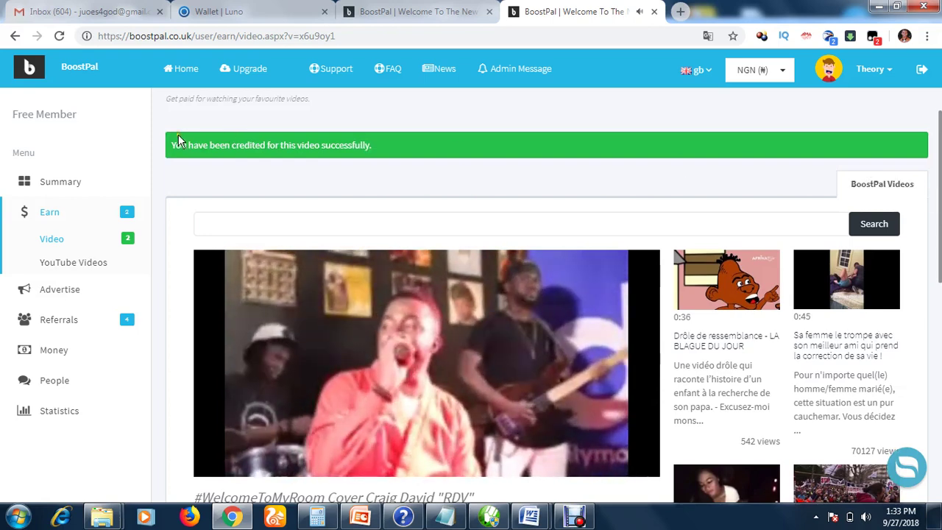
pyautogui.moveTo(172, 145); pyautogui.dragTo(377, 144)
pyautogui.click(377, 144)
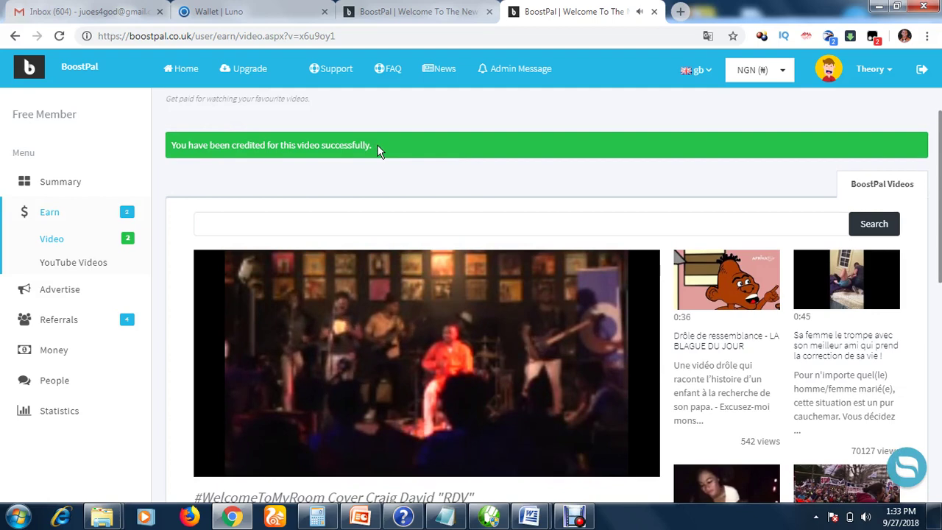